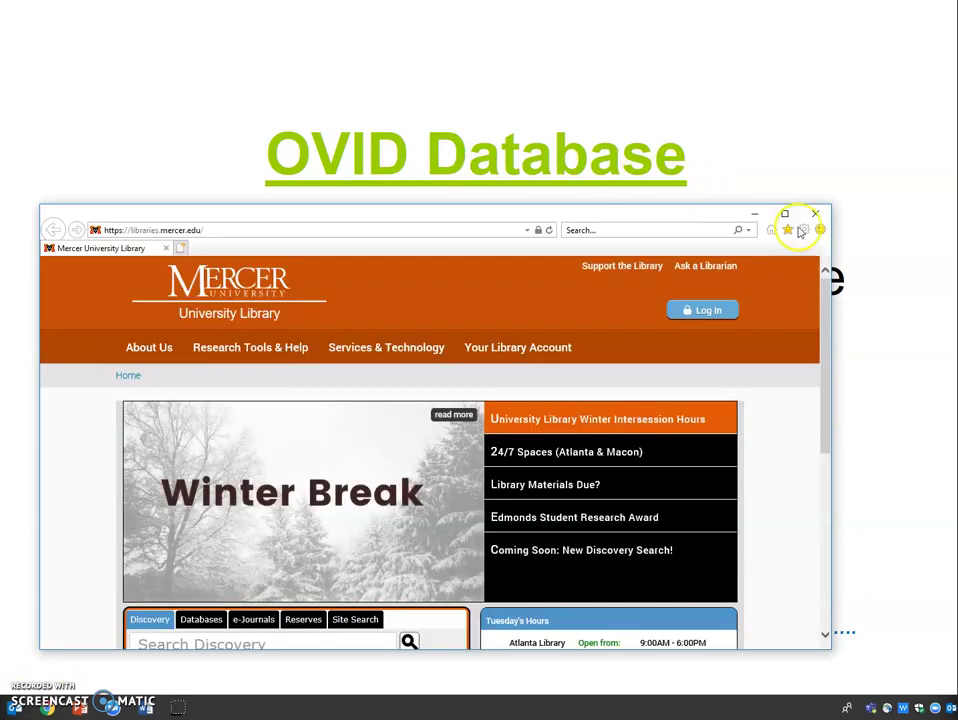
Step: Open OVID from the library's list of databases starting with O and choose the Ovid MEDLINE(R) 1946 to December Week 1 2019 resource
{"action": "left_click", "coordinate": [785, 216]}
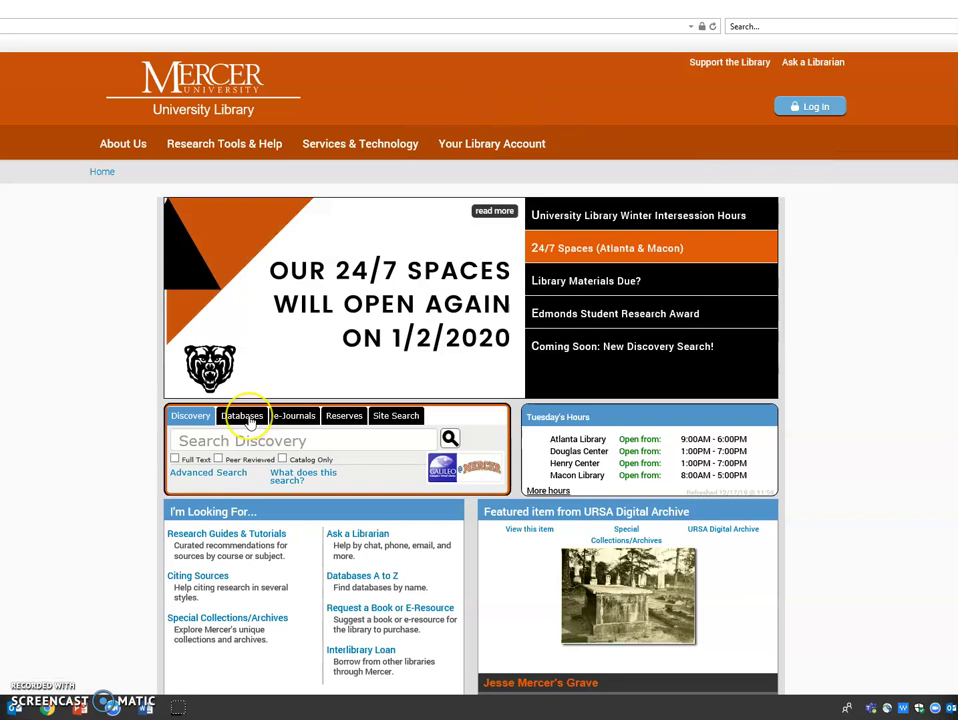
{"action": "left_click", "coordinate": [246, 419]}
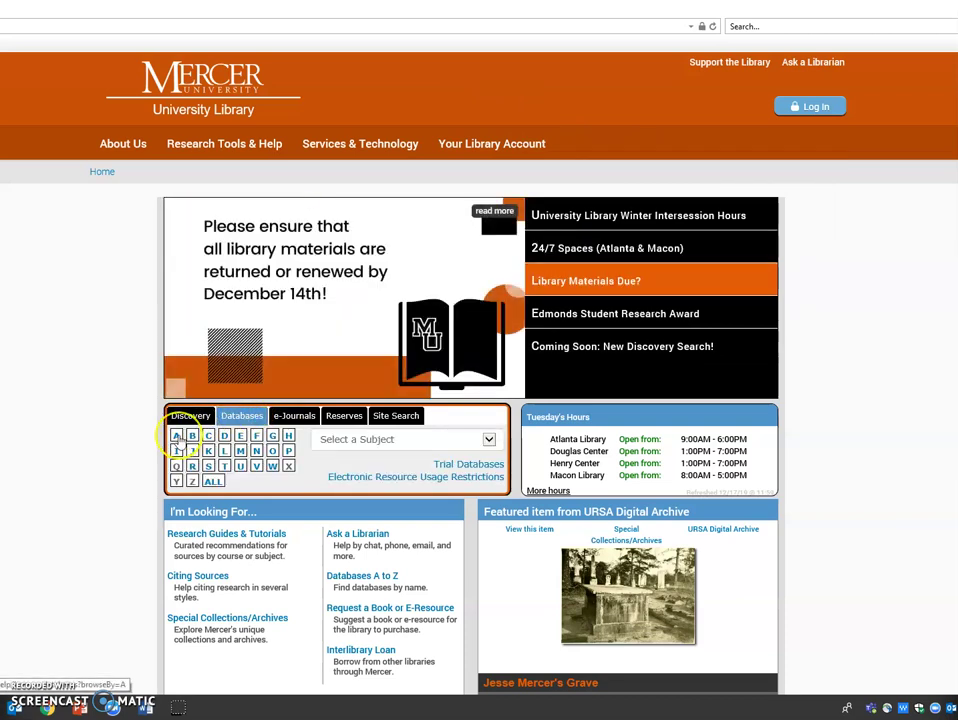
{"action": "left_click", "coordinate": [230, 480]}
{"action": "left_click", "coordinate": [272, 450]}
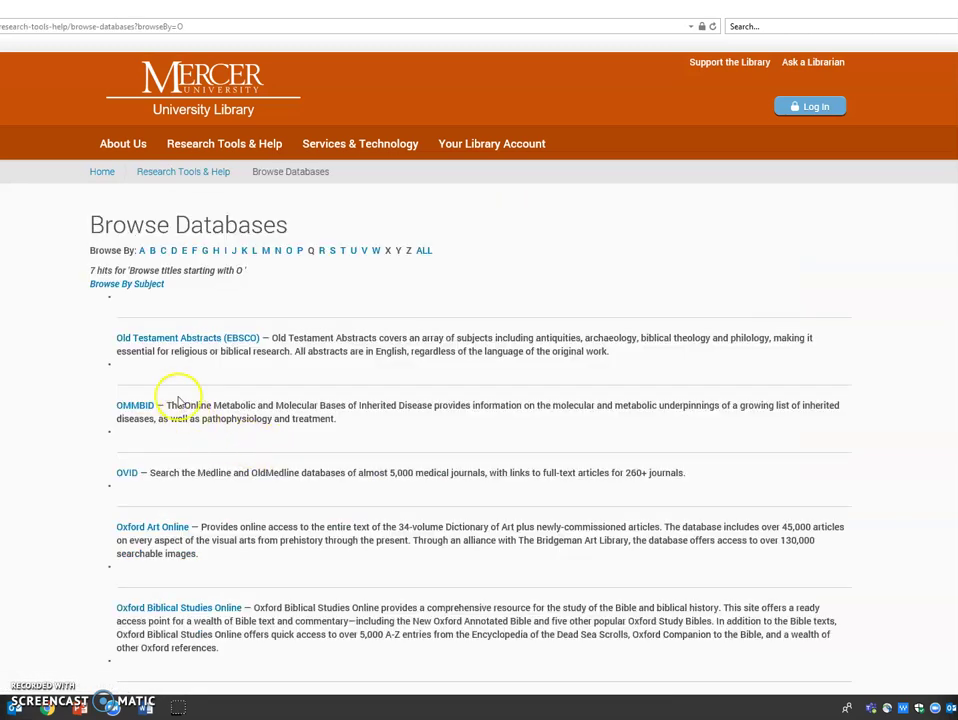
{"action": "left_click", "coordinate": [125, 476]}
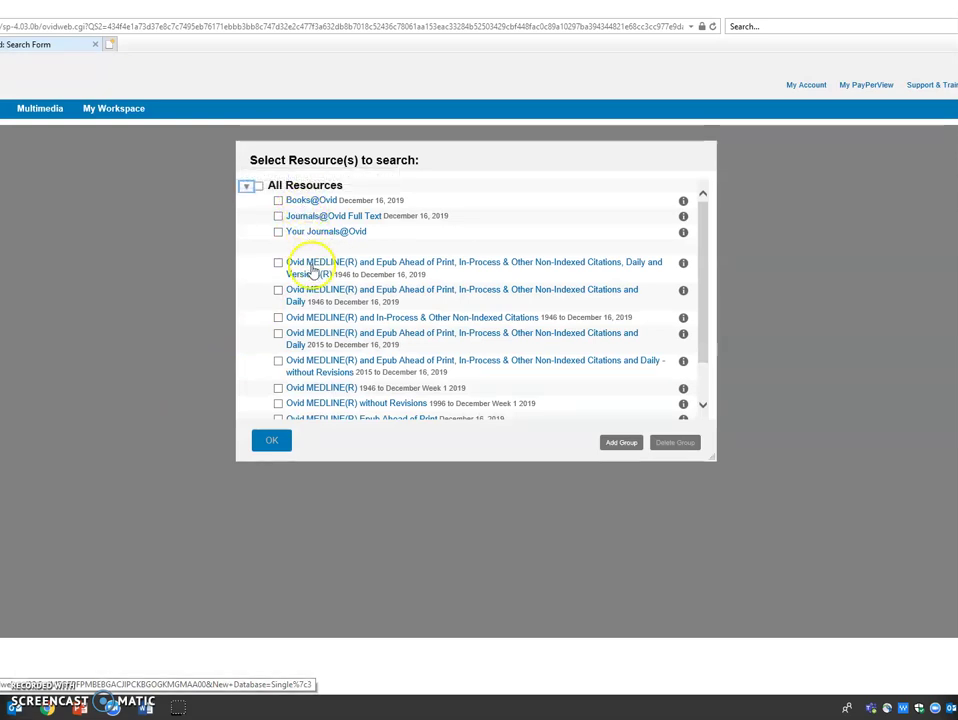
{"action": "left_click", "coordinate": [322, 389]}
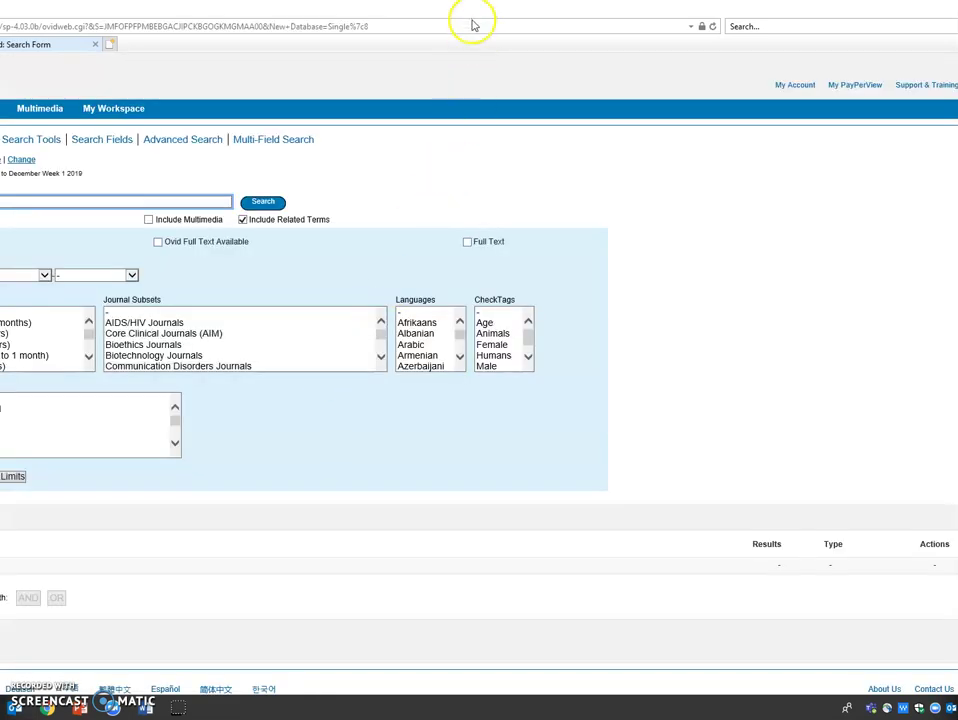
Step: Restore the browser window from full screen and enlarge it so the whole Ovid search form fits
{"action": "left_click_drag", "start_coordinate": [473, 15], "coordinate": [400, 18]}
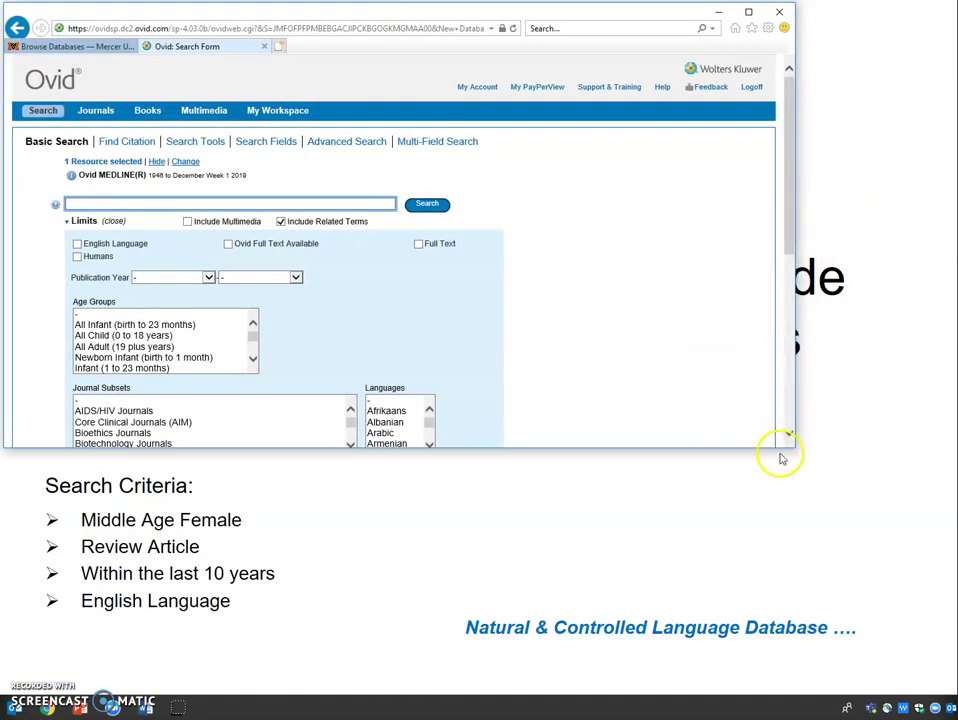
{"action": "scroll", "coordinate": [793, 450], "scroll_direction": "down", "scroll_amount": 1}
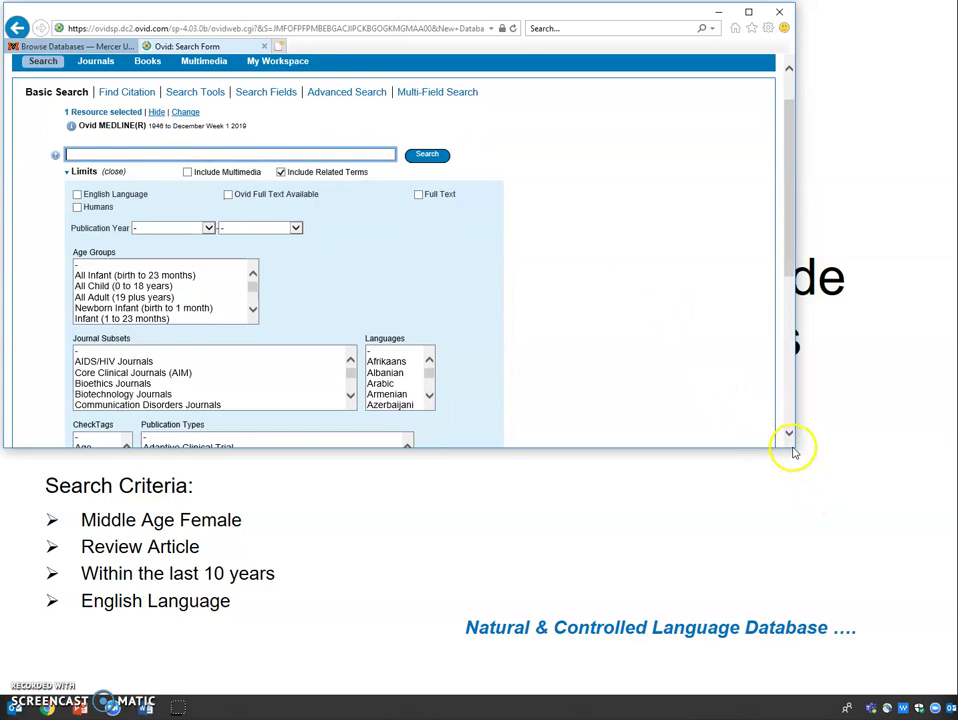
{"action": "left_click_drag", "start_coordinate": [795, 446], "coordinate": [953, 449]}
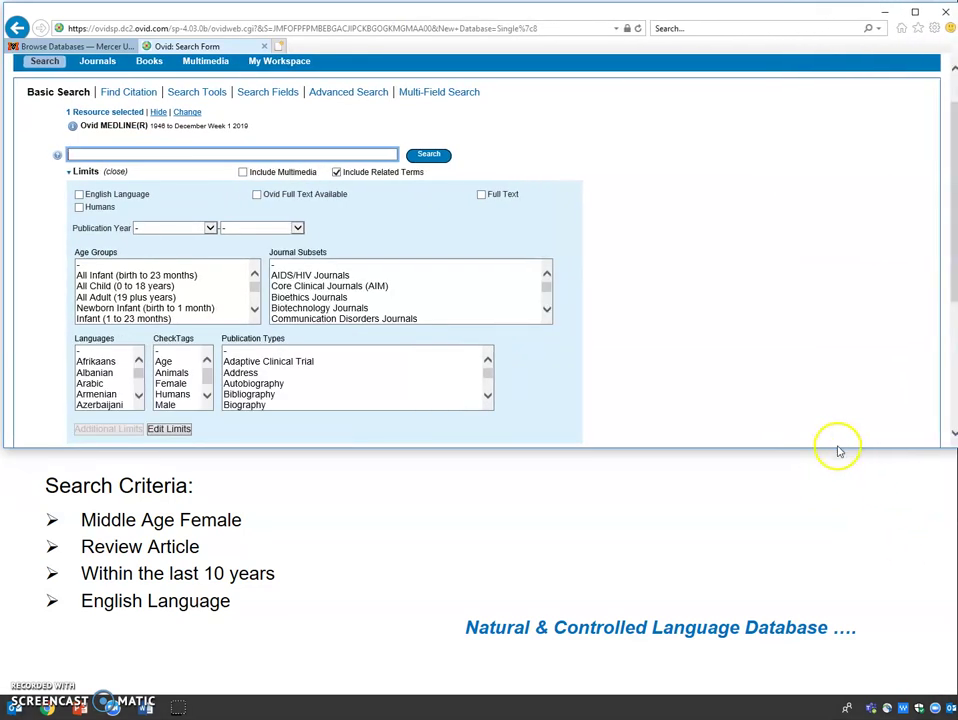
{"action": "left_click_drag", "start_coordinate": [839, 453], "coordinate": [838, 690]}
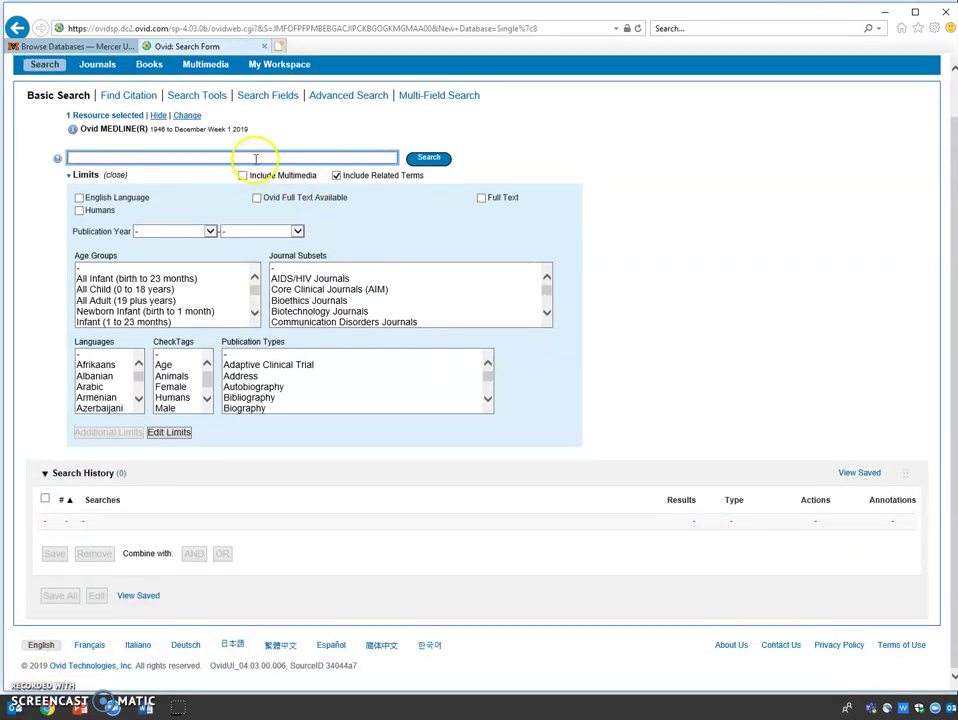
Step: Run a basic search for "What are the health benefits, side effects, and safety concerns of black cohosh?"
{"action": "left_click", "coordinate": [256, 158]}
{"action": "type", "text": "What are the health benefits, side effects, and safety concerns of black cohosh?"}
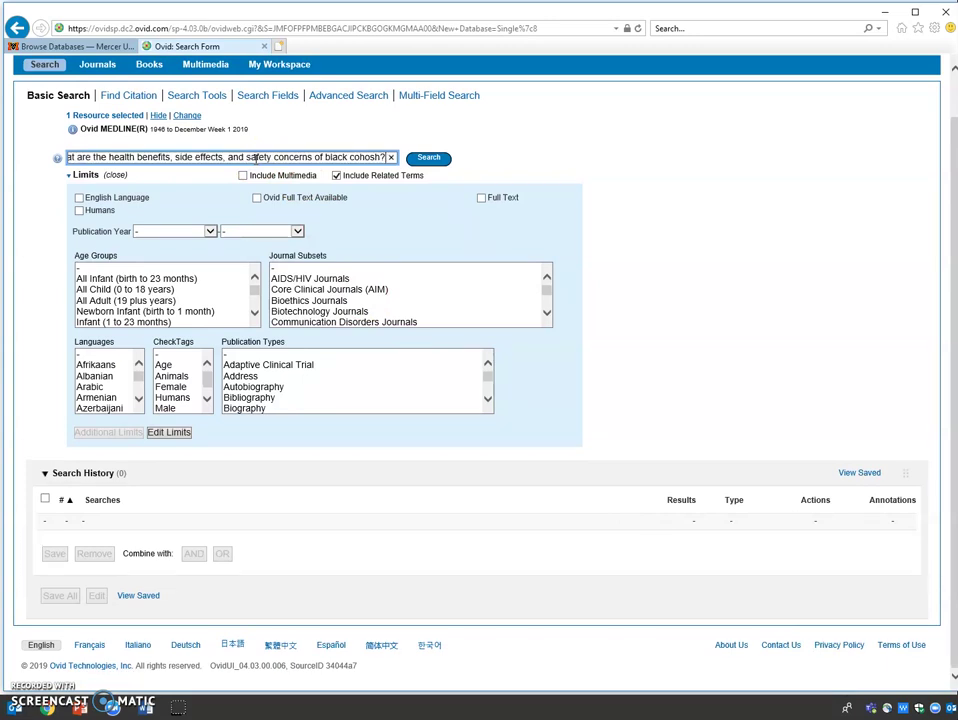
{"action": "left_click", "coordinate": [428, 158]}
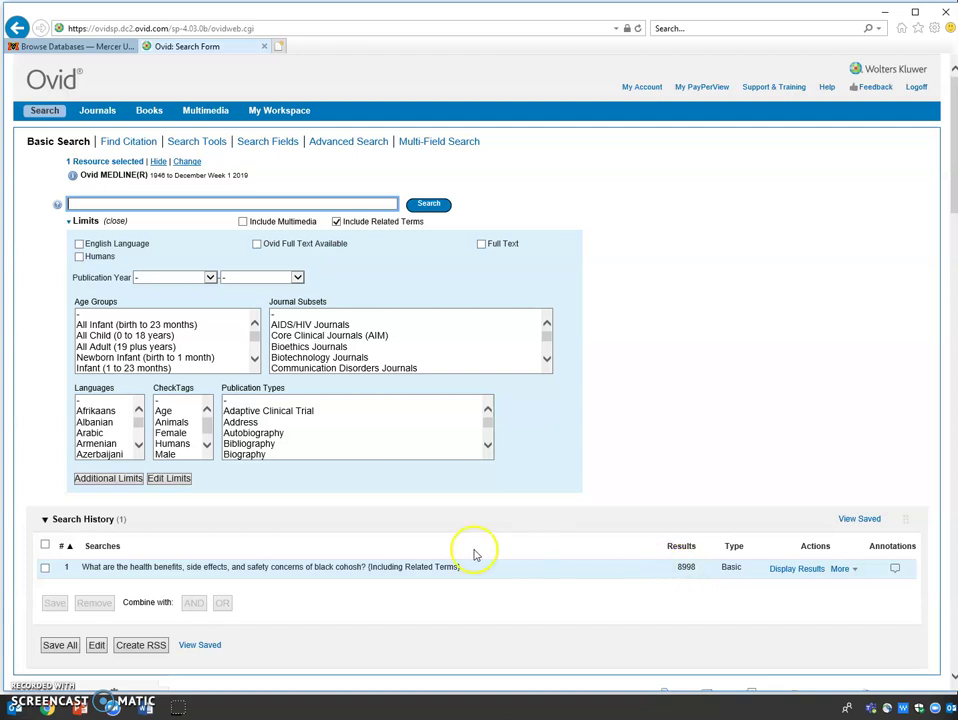
Step: Open the additional limits for the black cohosh search and select the Middle Age (45 to 64 years) age group
{"action": "left_click", "coordinate": [130, 480]}
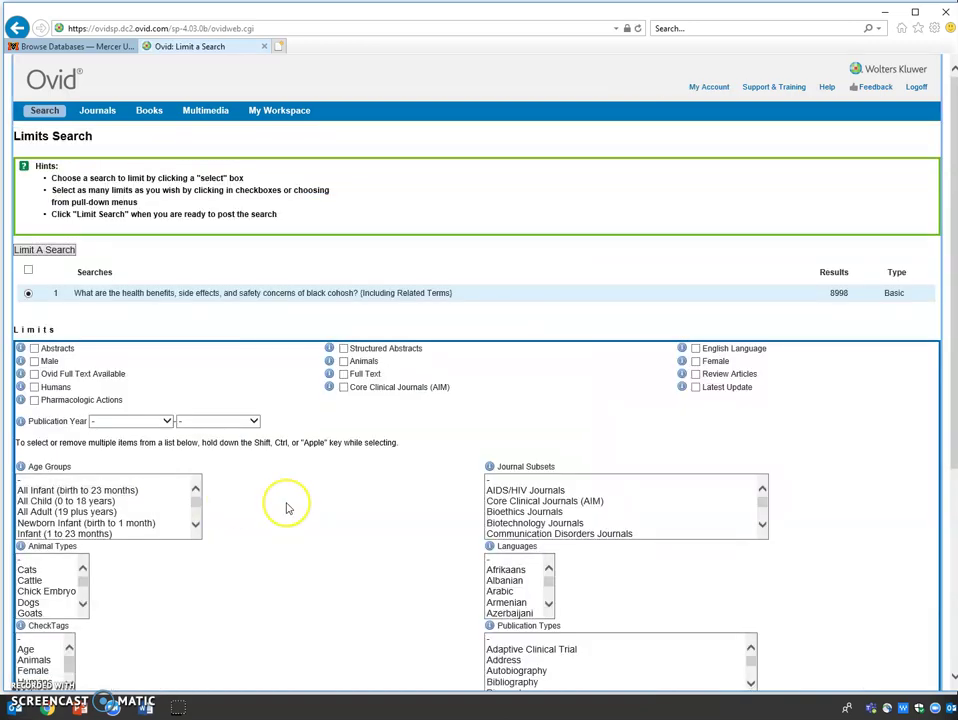
{"action": "scroll", "coordinate": [286, 508], "scroll_direction": "down", "scroll_amount": 3}
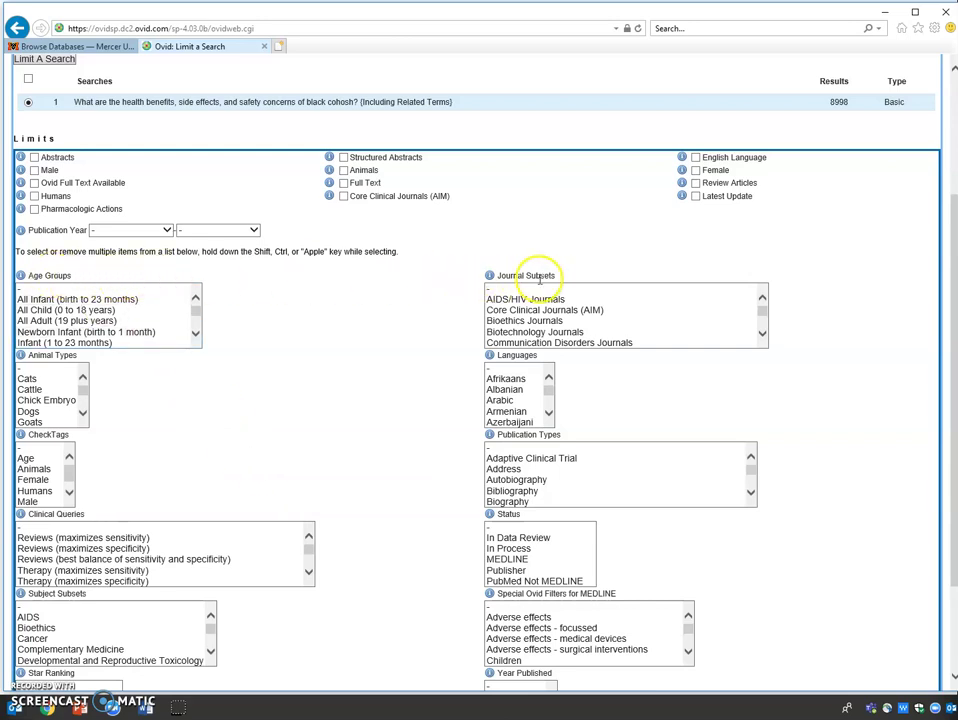
{"action": "left_click", "coordinate": [197, 335]}
{"action": "left_click", "coordinate": [197, 335]}
{"action": "left_click", "coordinate": [197, 335]}
{"action": "left_click", "coordinate": [197, 335]}
{"action": "left_click", "coordinate": [197, 335]}
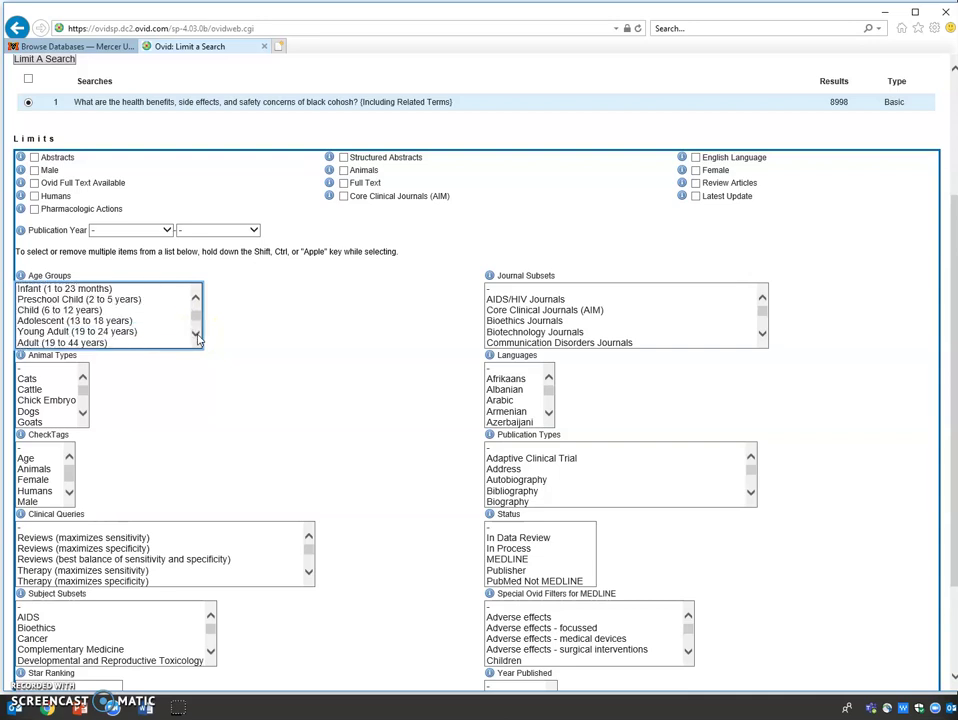
{"action": "left_click", "coordinate": [197, 335]}
{"action": "left_click", "coordinate": [197, 335]}
{"action": "left_click", "coordinate": [197, 335]}
{"action": "left_click", "coordinate": [197, 335]}
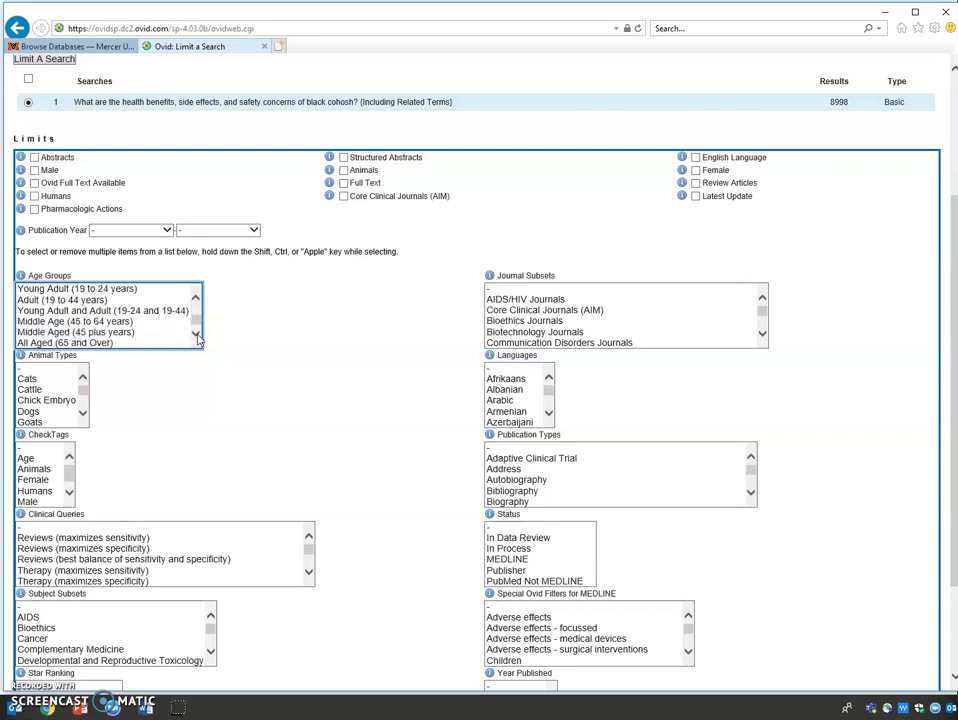
{"action": "left_click", "coordinate": [130, 322]}
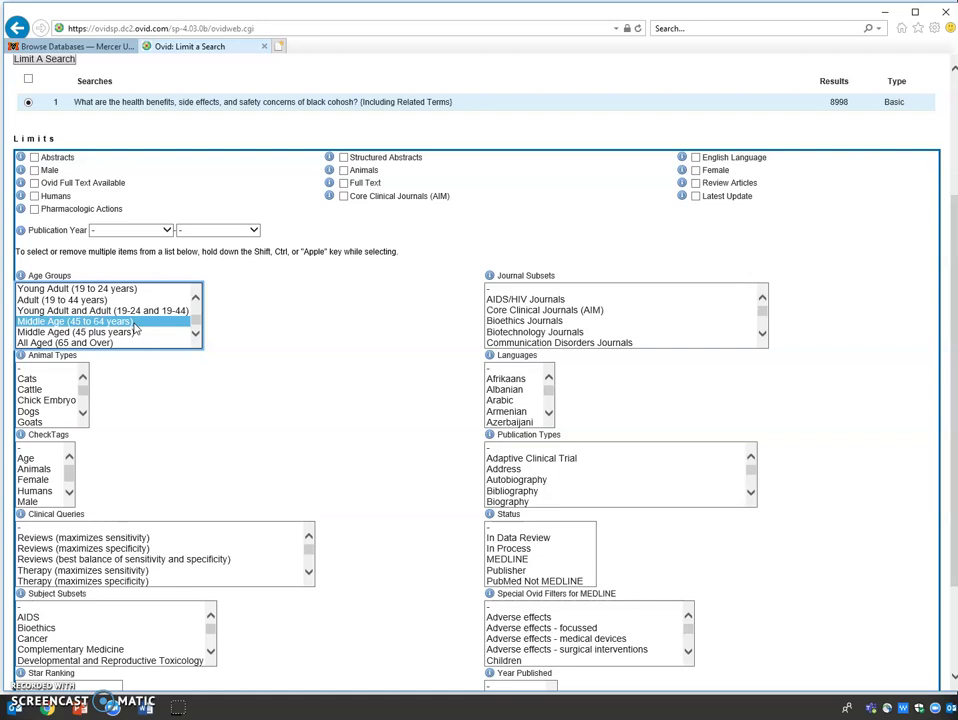
{"action": "left_click", "coordinate": [126, 333]}
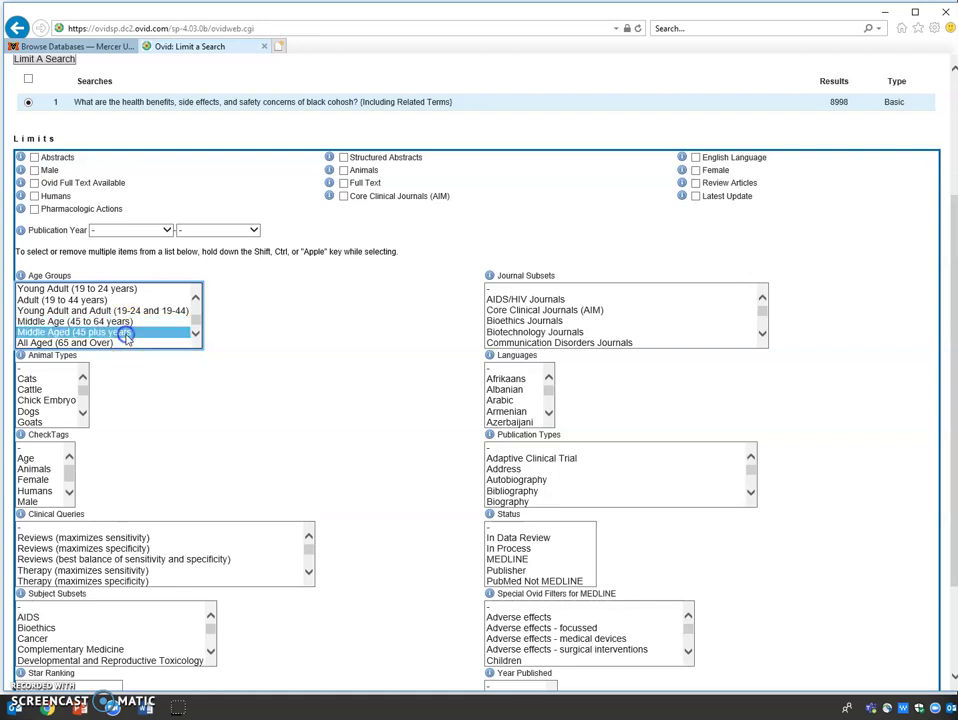
{"action": "left_click", "coordinate": [124, 322]}
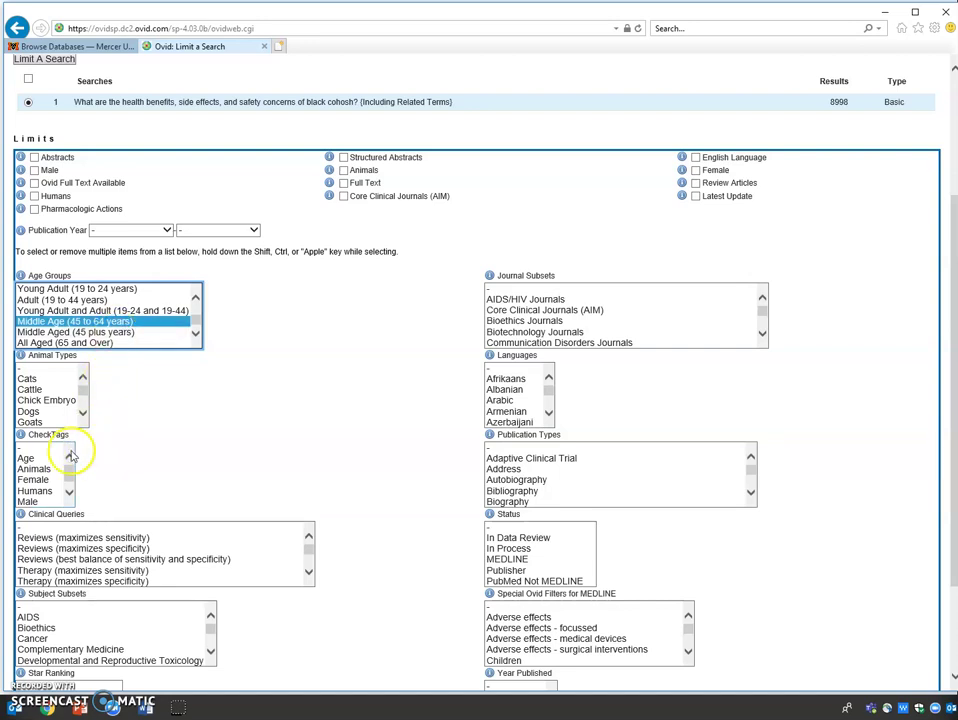
Step: Add the Female check tag and apply the limits to the black cohosh search
{"action": "left_click", "coordinate": [33, 480]}
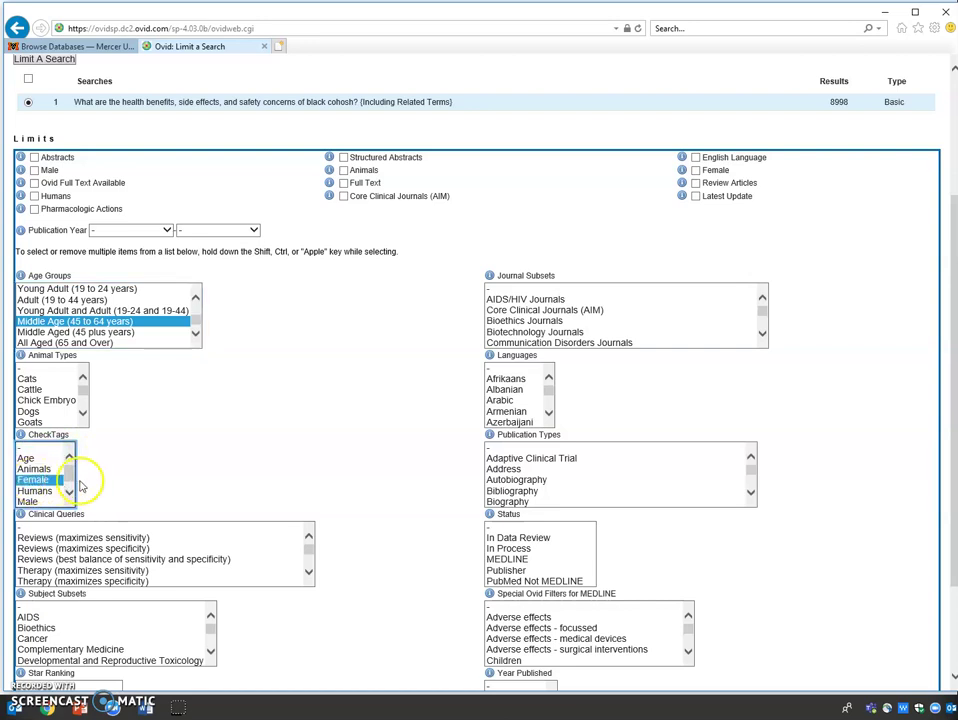
{"action": "scroll", "coordinate": [186, 479], "scroll_direction": "down", "scroll_amount": 3}
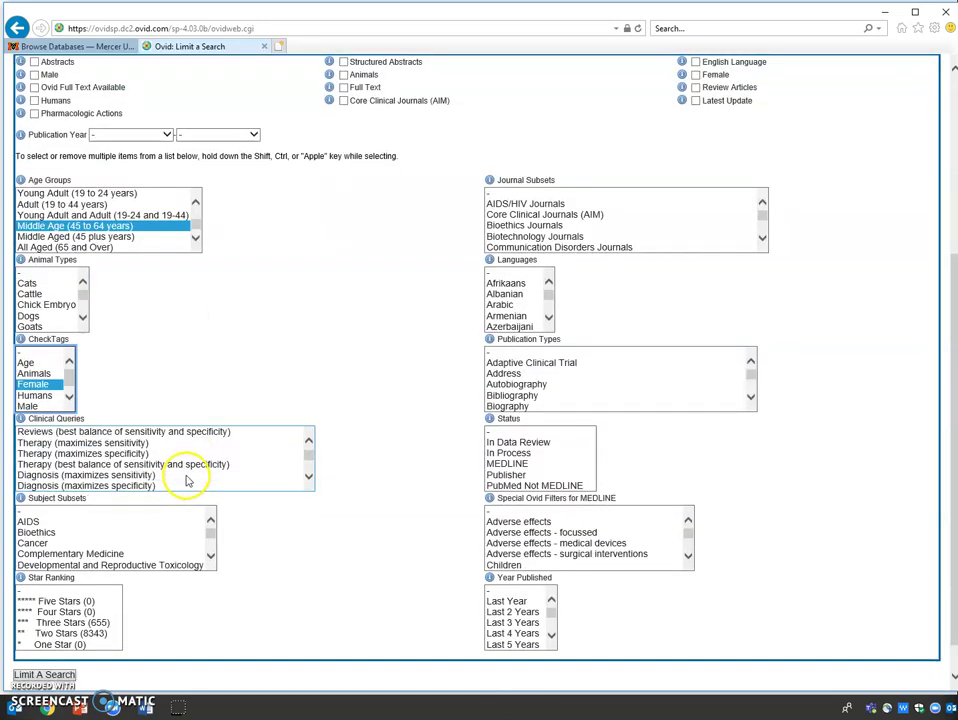
{"action": "left_click", "coordinate": [64, 676]}
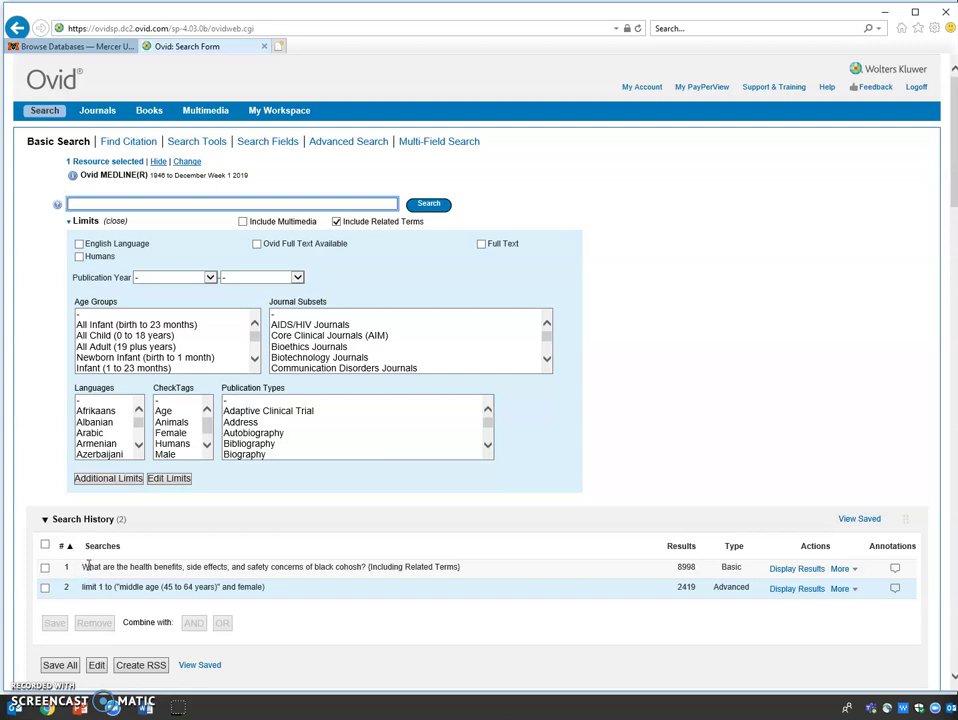
Step: Limit the middle-age female search further to the Review publication type
{"action": "left_click", "coordinate": [96, 588]}
{"action": "left_click", "coordinate": [127, 481]}
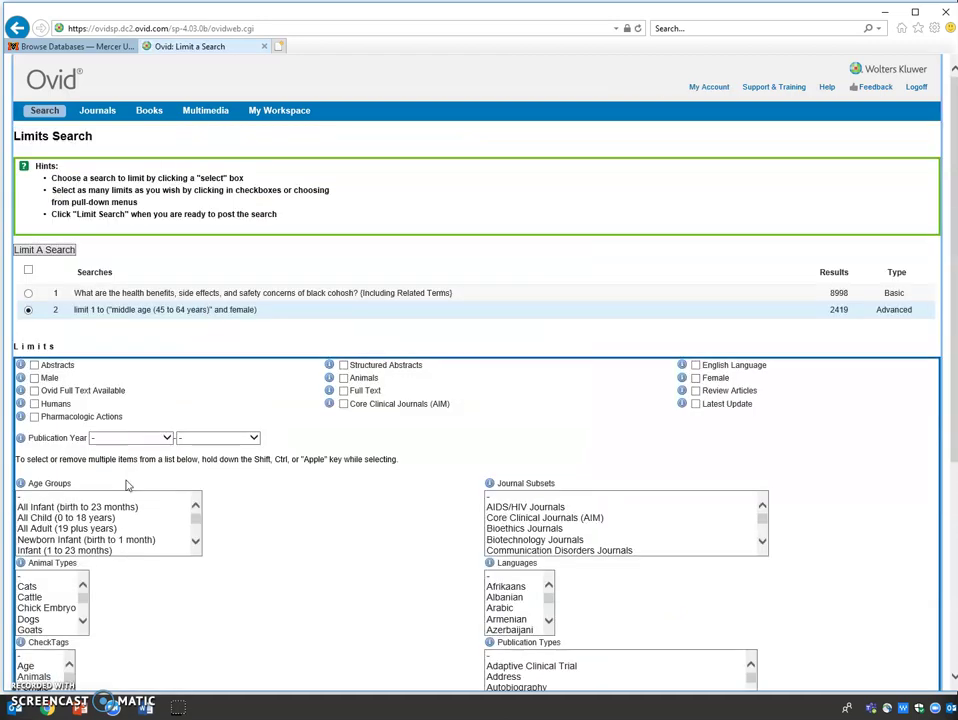
{"action": "scroll", "coordinate": [331, 530], "scroll_direction": "down", "scroll_amount": 4}
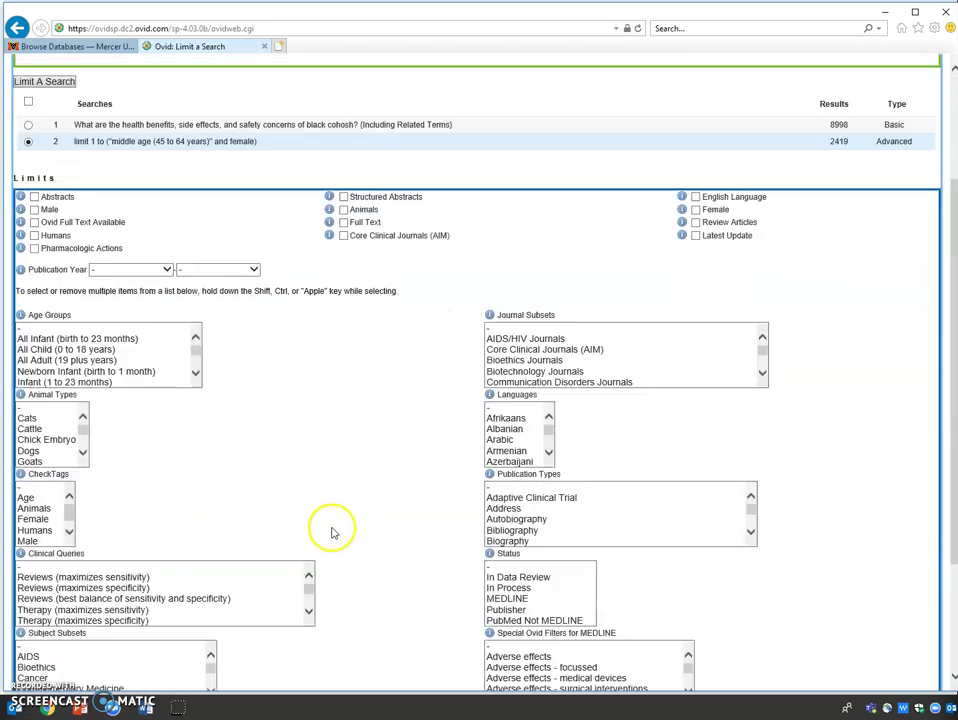
{"action": "scroll", "coordinate": [333, 532], "scroll_direction": "down", "scroll_amount": 3}
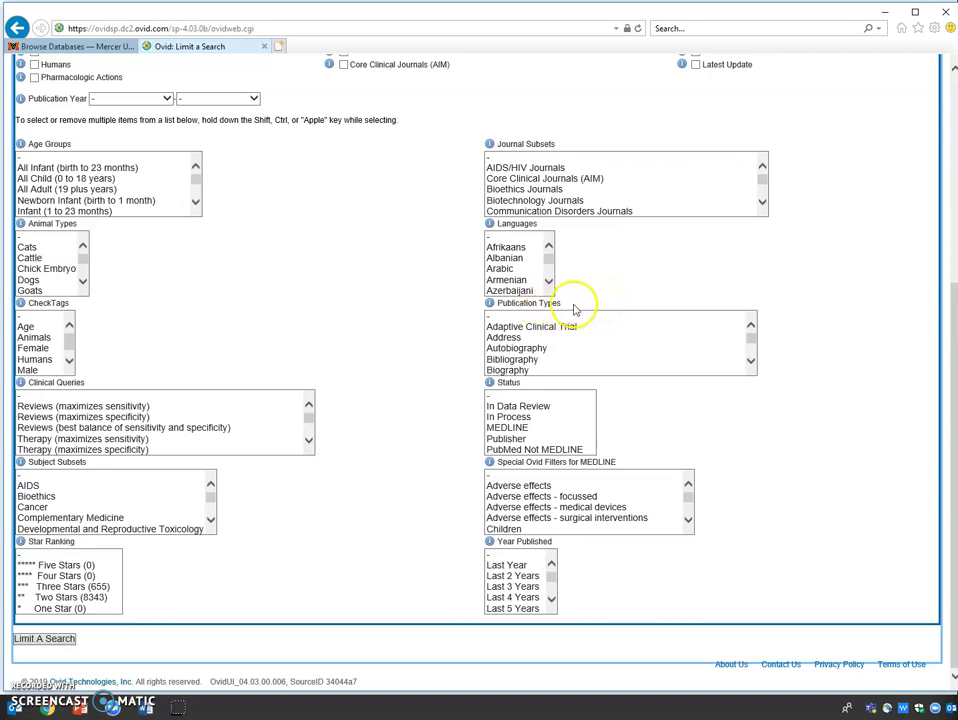
{"action": "left_click", "coordinate": [746, 350]}
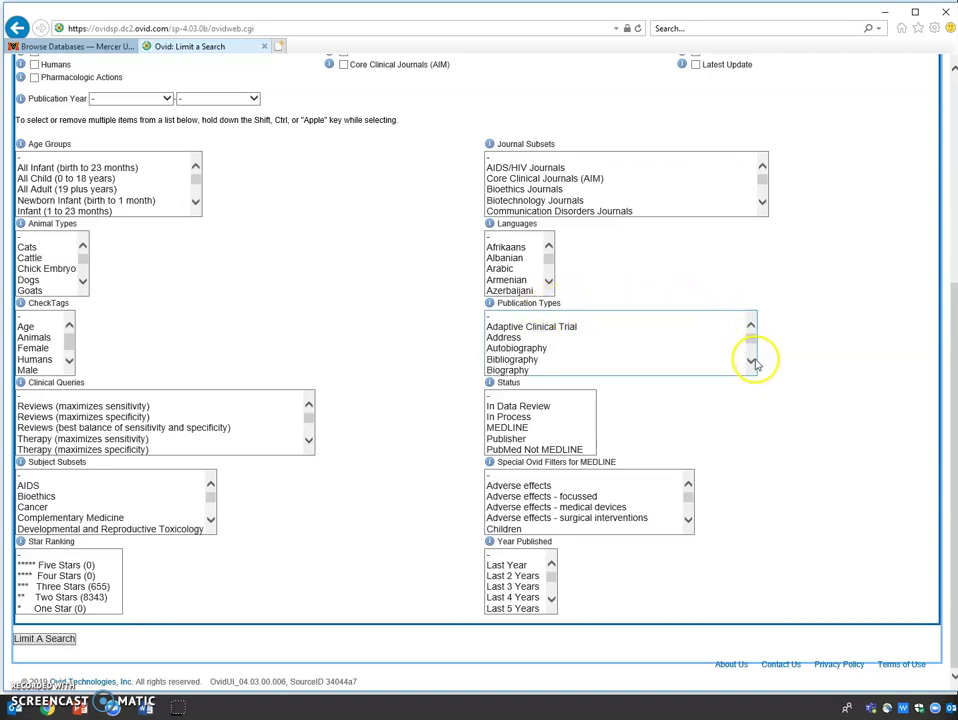
{"action": "left_click", "coordinate": [751, 362]}
{"action": "left_click", "coordinate": [751, 362]}
{"action": "left_click", "coordinate": [751, 362]}
{"action": "left_click", "coordinate": [751, 362]}
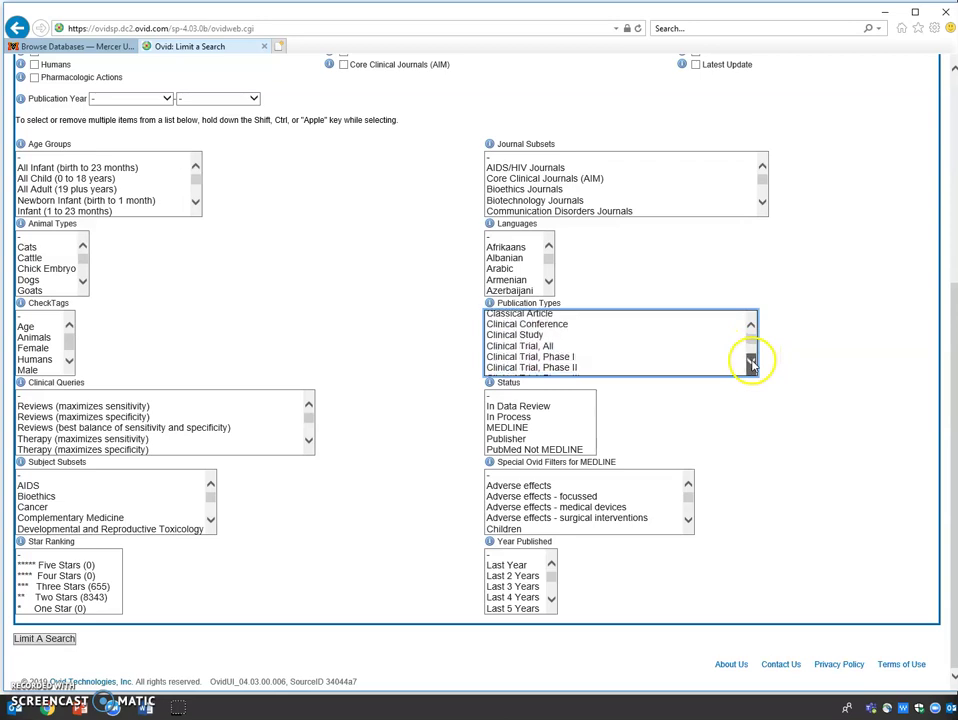
{"action": "left_click", "coordinate": [751, 362]}
{"action": "left_click", "coordinate": [751, 362]}
{"action": "left_click", "coordinate": [751, 362]}
{"action": "left_click", "coordinate": [751, 362]}
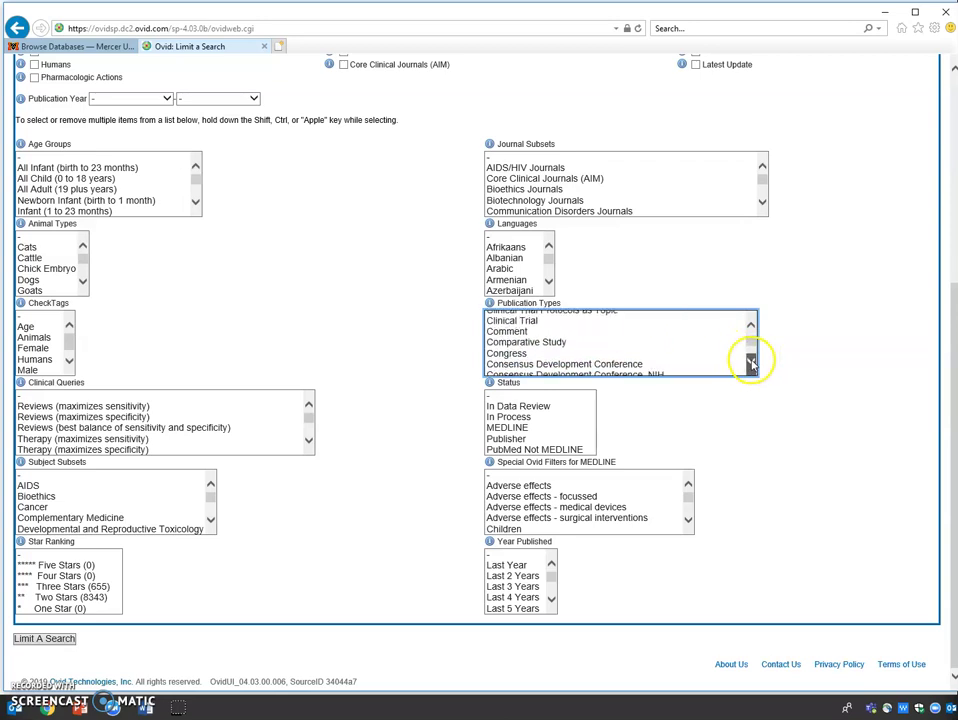
{"action": "left_click", "coordinate": [751, 362]}
{"action": "left_click", "coordinate": [751, 362]}
{"action": "left_click", "coordinate": [751, 362]}
{"action": "left_click", "coordinate": [751, 362]}
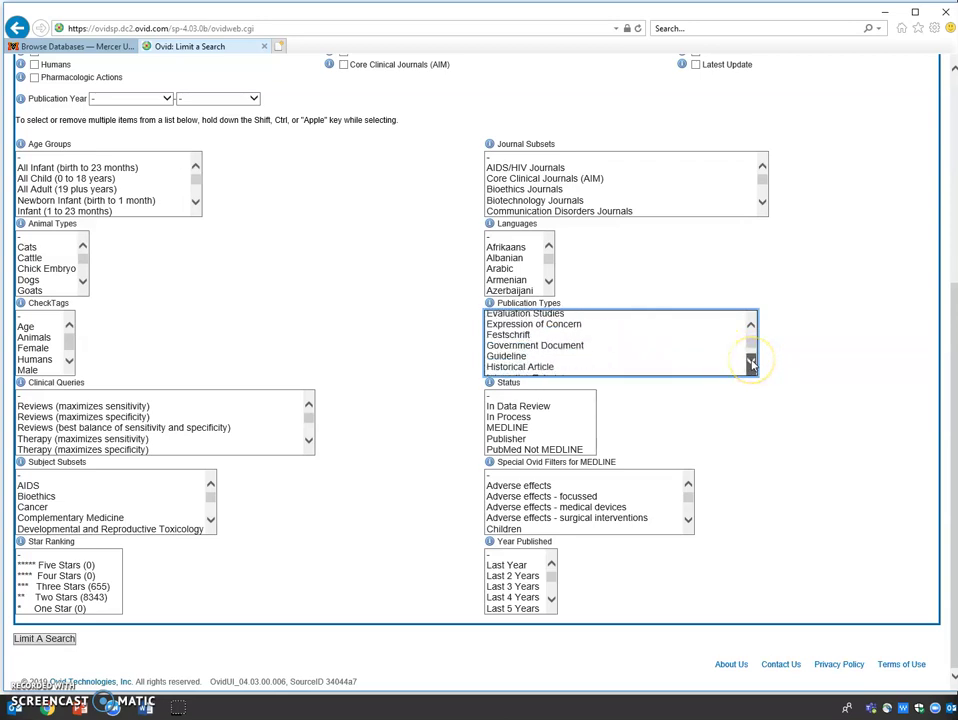
{"action": "left_click", "coordinate": [751, 362]}
{"action": "left_click", "coordinate": [751, 362]}
{"action": "left_click", "coordinate": [751, 362]}
{"action": "left_click", "coordinate": [751, 362]}
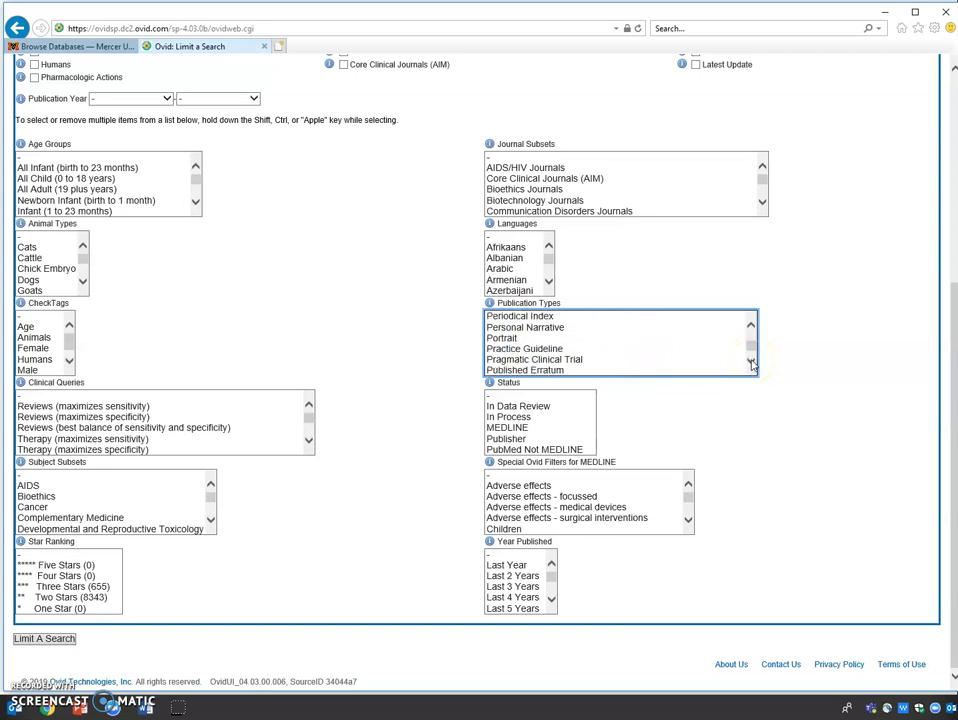
{"action": "left_click", "coordinate": [751, 362]}
{"action": "left_click", "coordinate": [751, 362]}
{"action": "left_click", "coordinate": [751, 362]}
{"action": "left_click", "coordinate": [751, 362]}
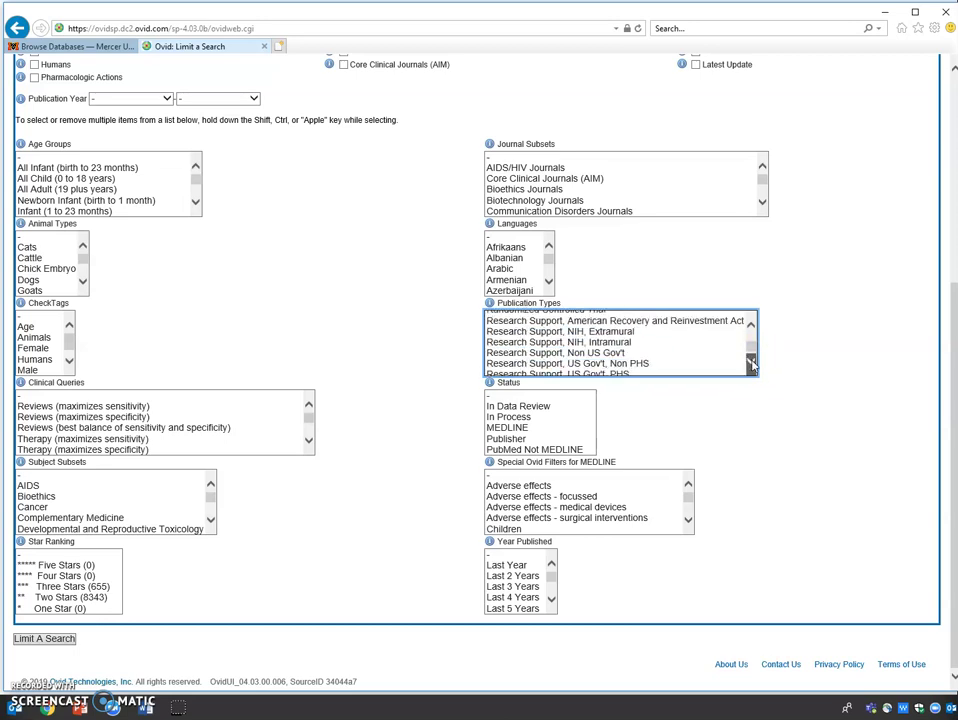
{"action": "left_click", "coordinate": [751, 362]}
{"action": "left_click", "coordinate": [751, 362]}
{"action": "left_click", "coordinate": [545, 349]}
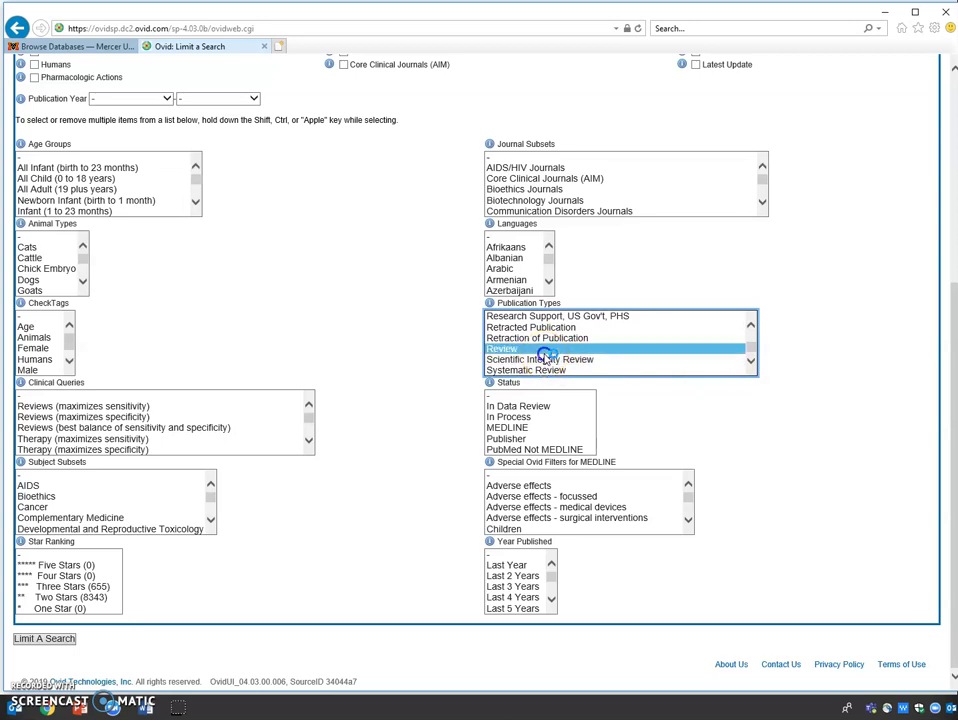
{"action": "left_click", "coordinate": [44, 638]}
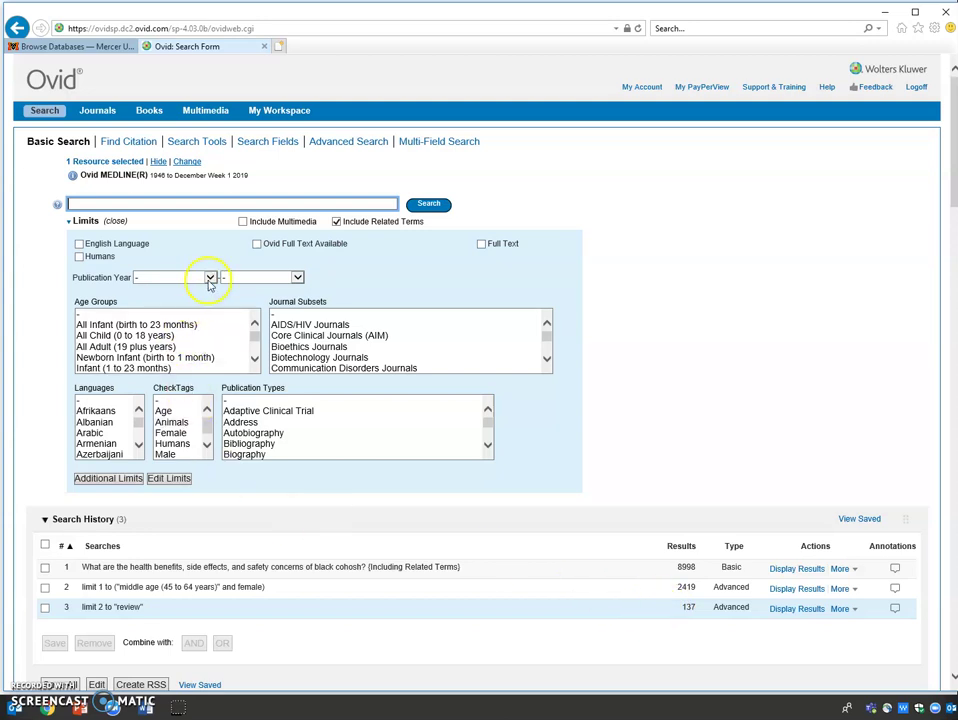
Step: Limit the review search further to publication years from 2009 to Current
{"action": "left_click", "coordinate": [210, 278]}
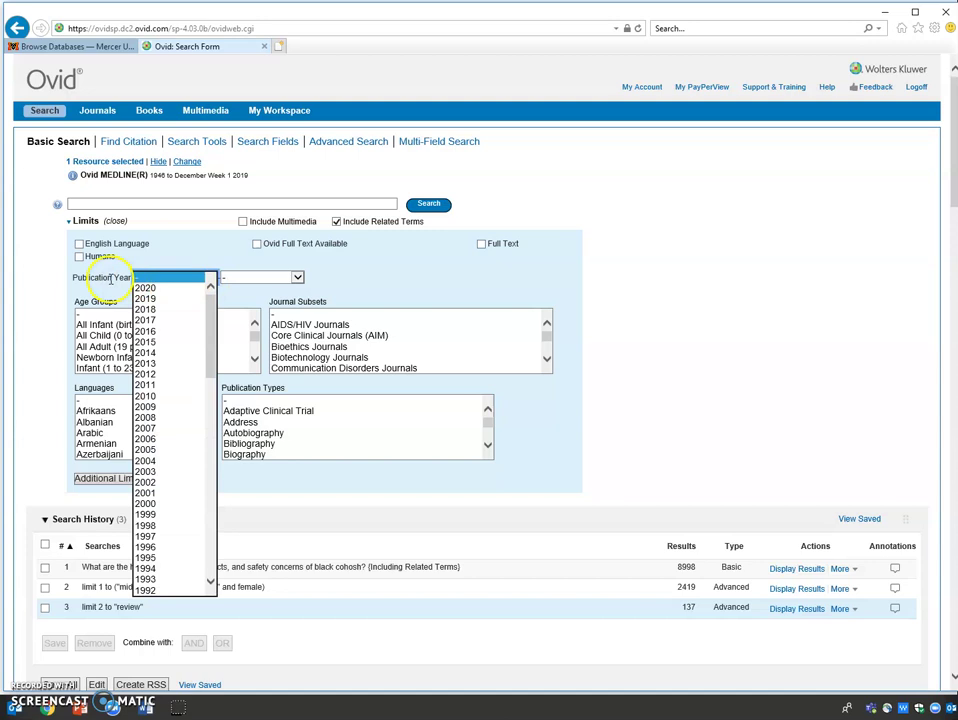
{"action": "left_click", "coordinate": [168, 407]}
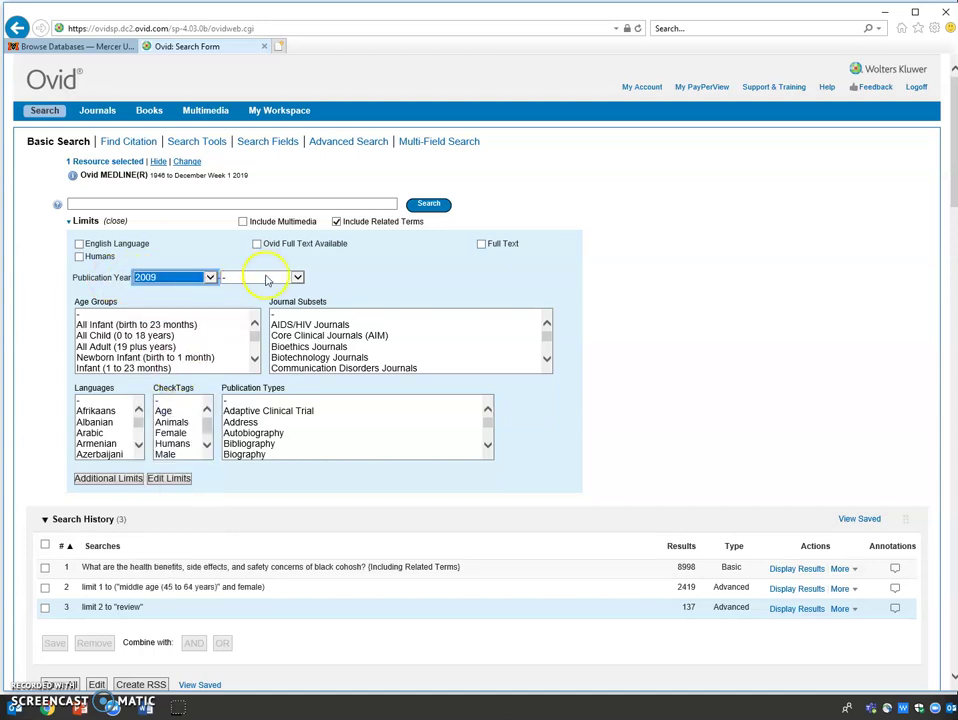
{"action": "left_click", "coordinate": [267, 279]}
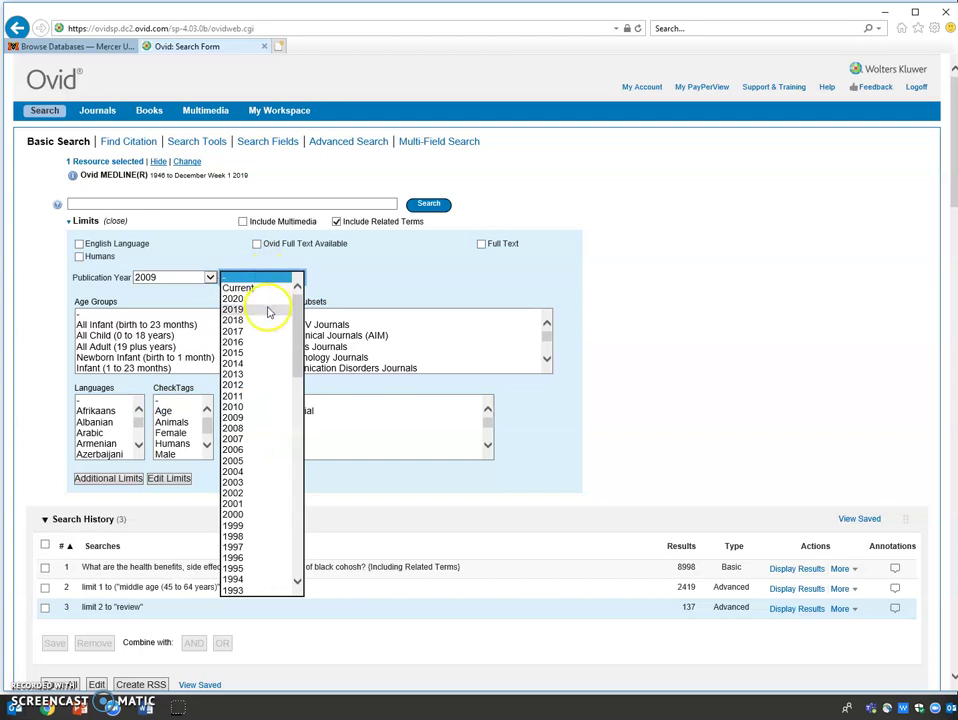
{"action": "left_click", "coordinate": [270, 287]}
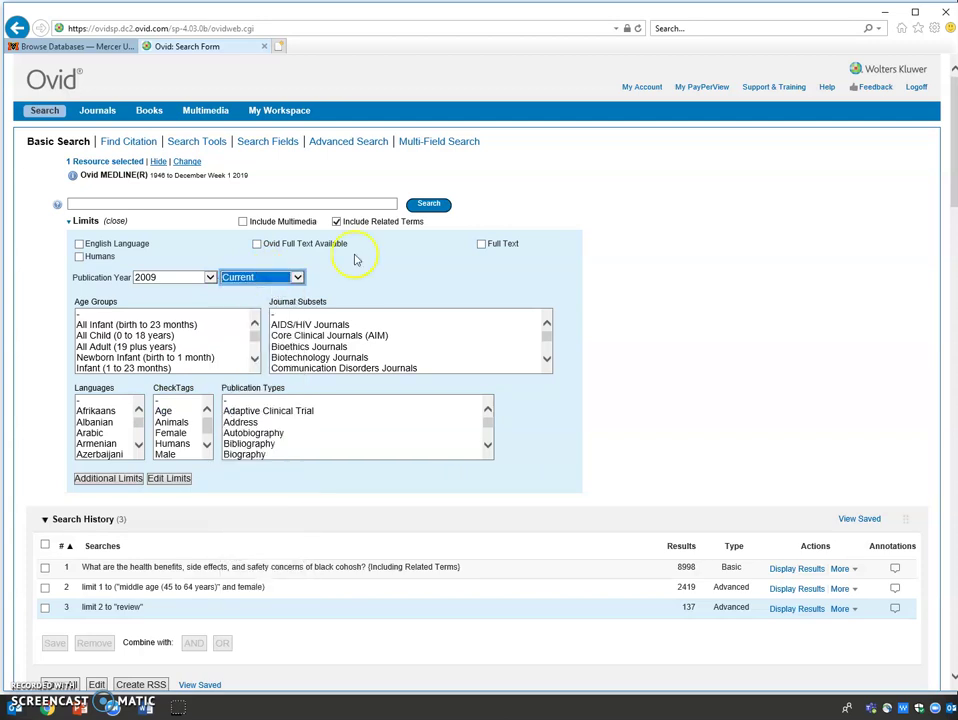
{"action": "left_click", "coordinate": [430, 207]}
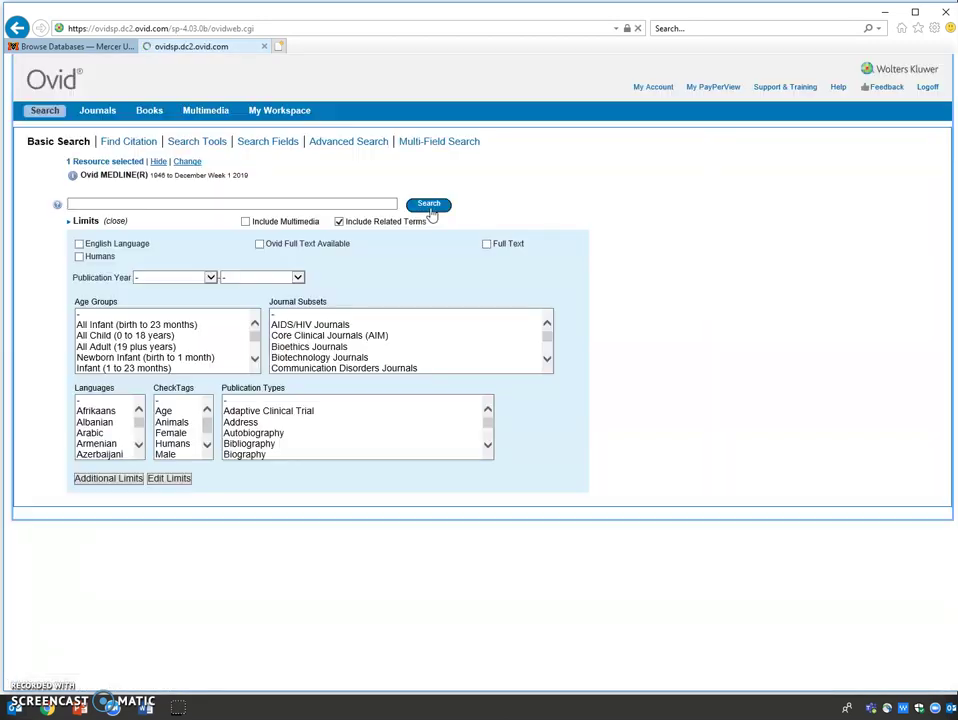
Step: Limit the date-restricted search further to English-language articles
{"action": "scroll", "coordinate": [485, 493], "scroll_direction": "down", "scroll_amount": 2}
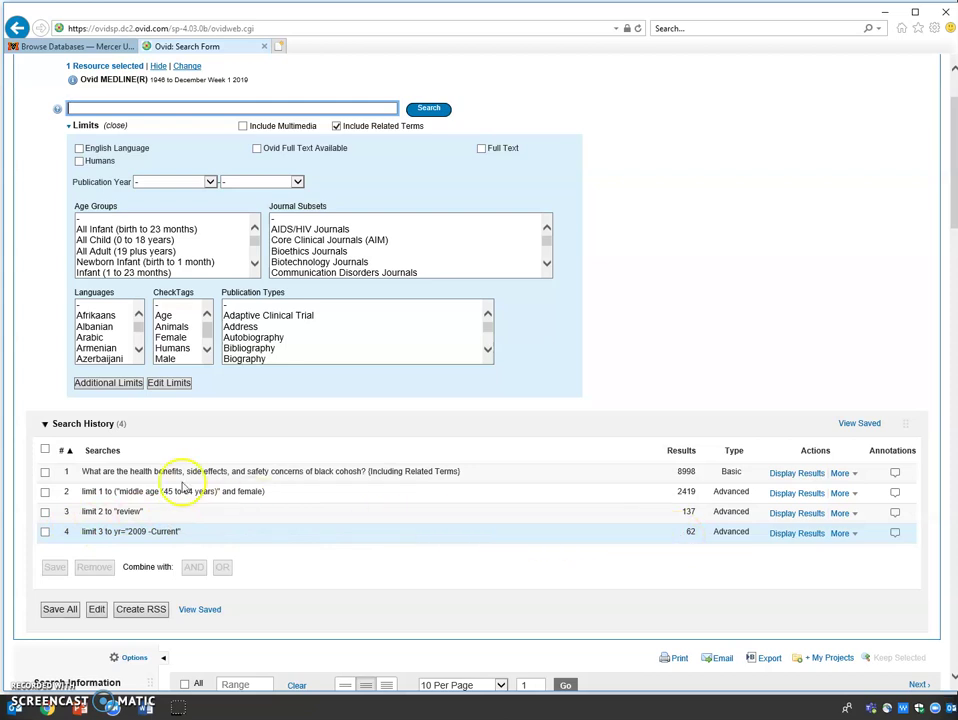
{"action": "left_click", "coordinate": [79, 148]}
{"action": "left_click", "coordinate": [428, 108]}
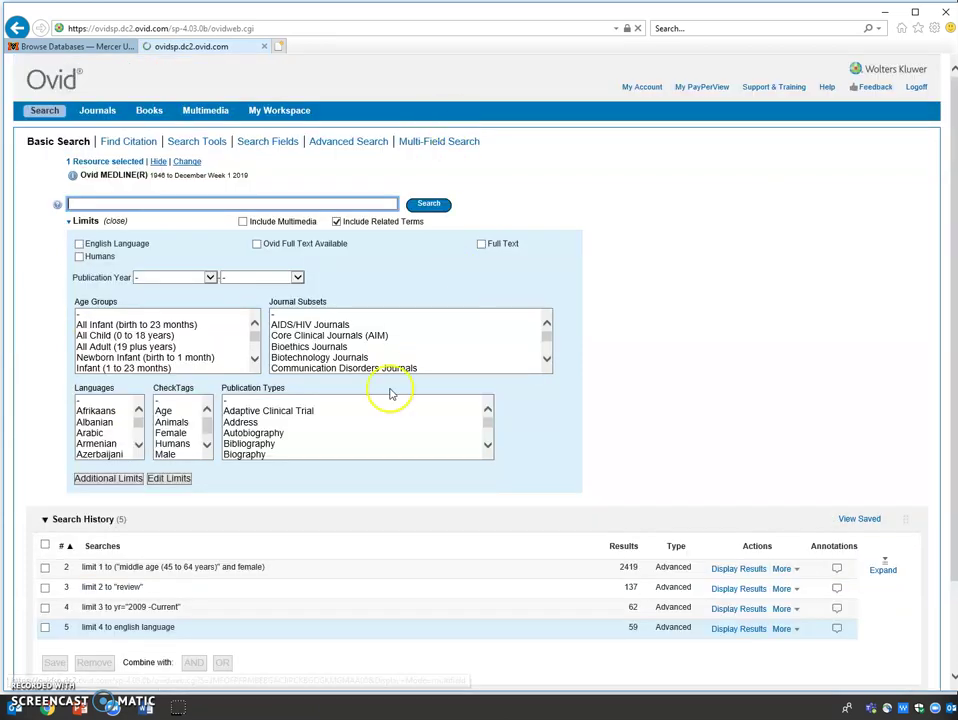
Step: Expand the search history to list every search from the original black cohosh question to the English-language limit
{"action": "scroll", "coordinate": [380, 420], "scroll_direction": "down", "scroll_amount": 2}
{"action": "scroll", "coordinate": [254, 568], "scroll_direction": "down", "scroll_amount": 2}
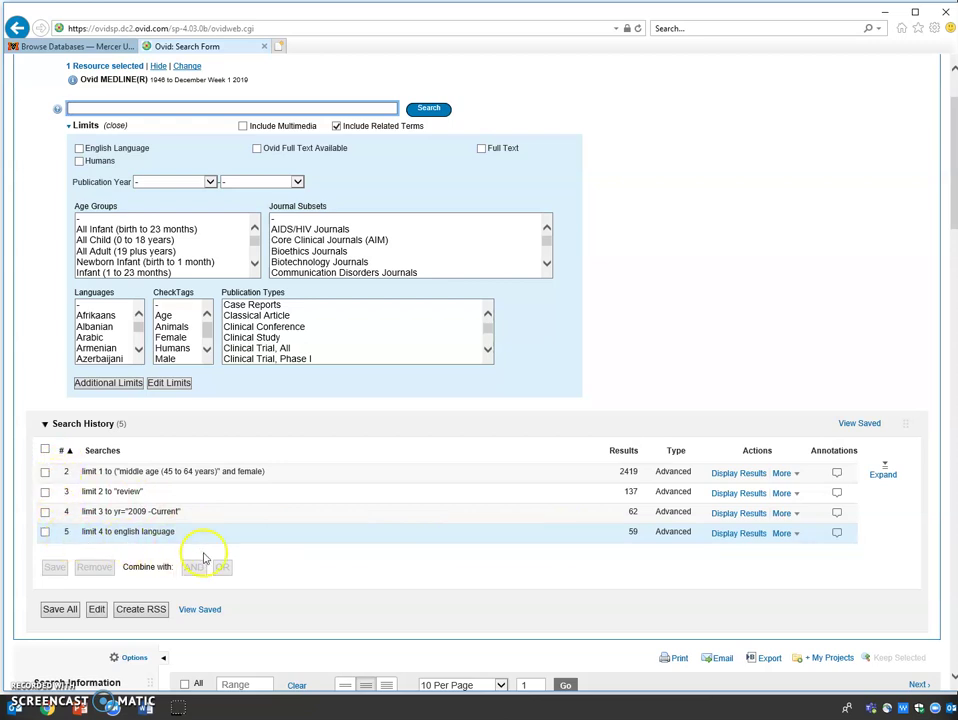
{"action": "left_click", "coordinate": [884, 476]}
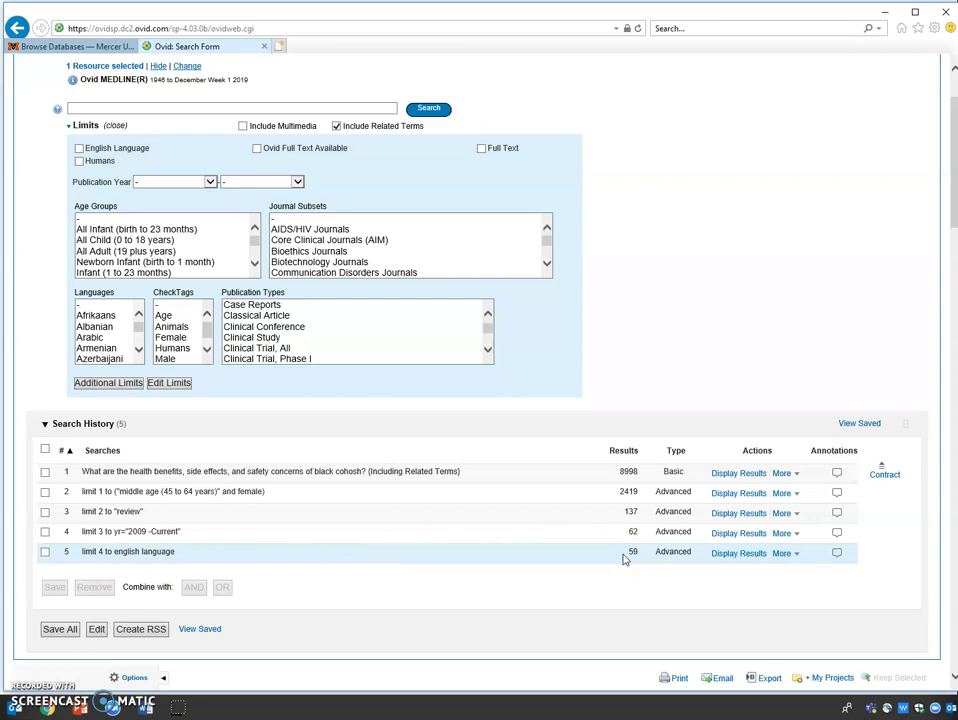
Step: Look through the article list of the English-limited search and return to the search history
{"action": "scroll", "coordinate": [623, 559], "scroll_direction": "down", "scroll_amount": 6}
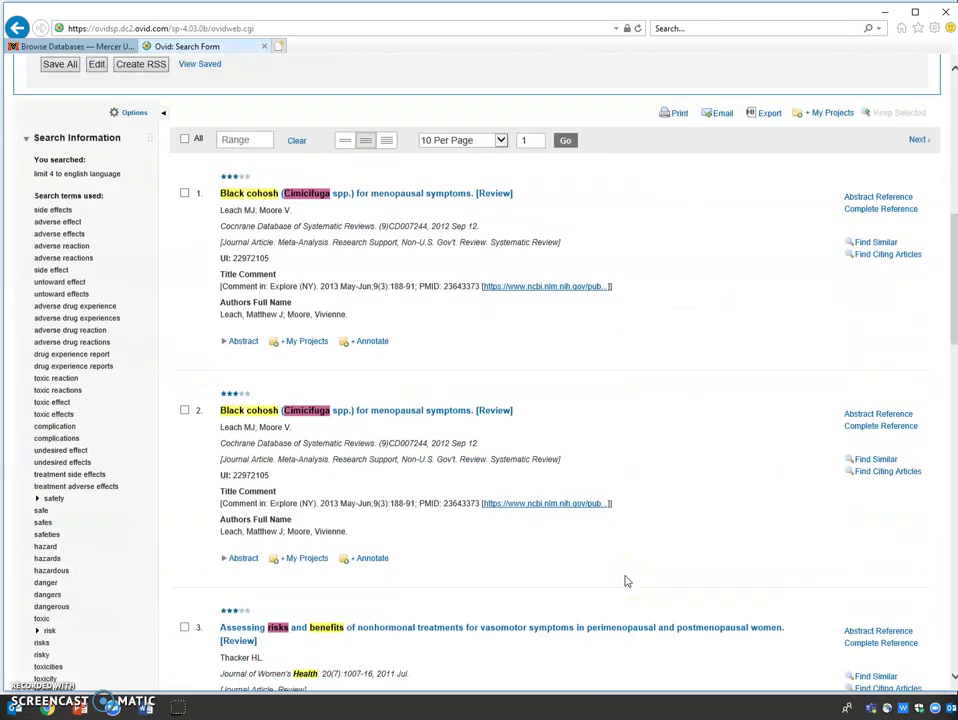
{"action": "scroll", "coordinate": [626, 581], "scroll_direction": "down", "scroll_amount": 5}
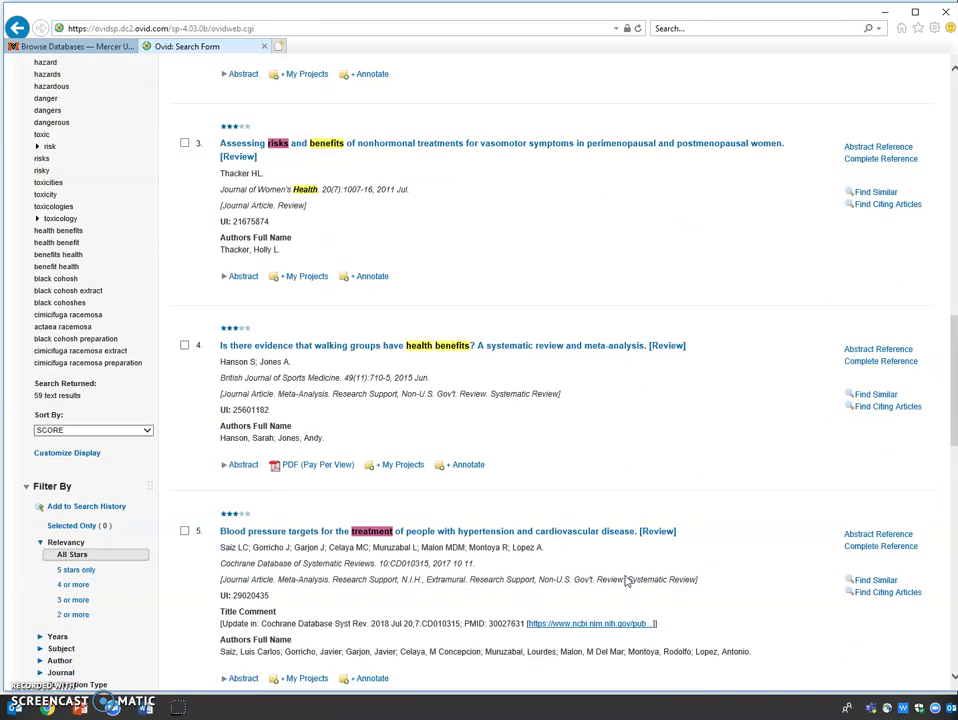
{"action": "scroll", "coordinate": [626, 581], "scroll_direction": "down", "scroll_amount": 4}
{"action": "scroll", "coordinate": [626, 581], "scroll_direction": "up", "scroll_amount": 2}
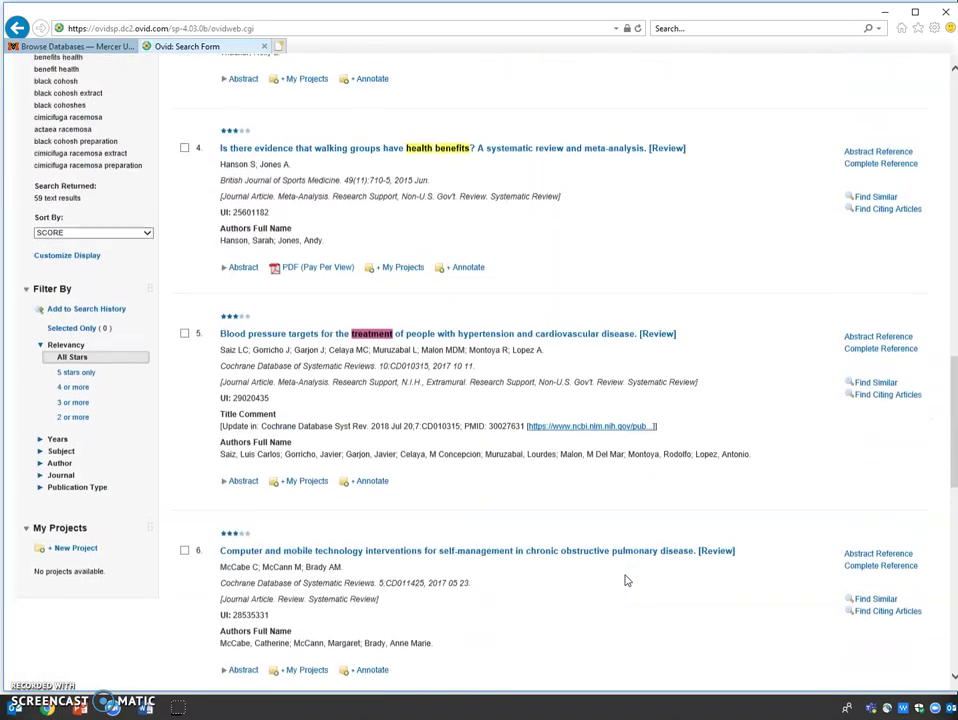
{"action": "scroll", "coordinate": [626, 581], "scroll_direction": "up", "scroll_amount": 20}
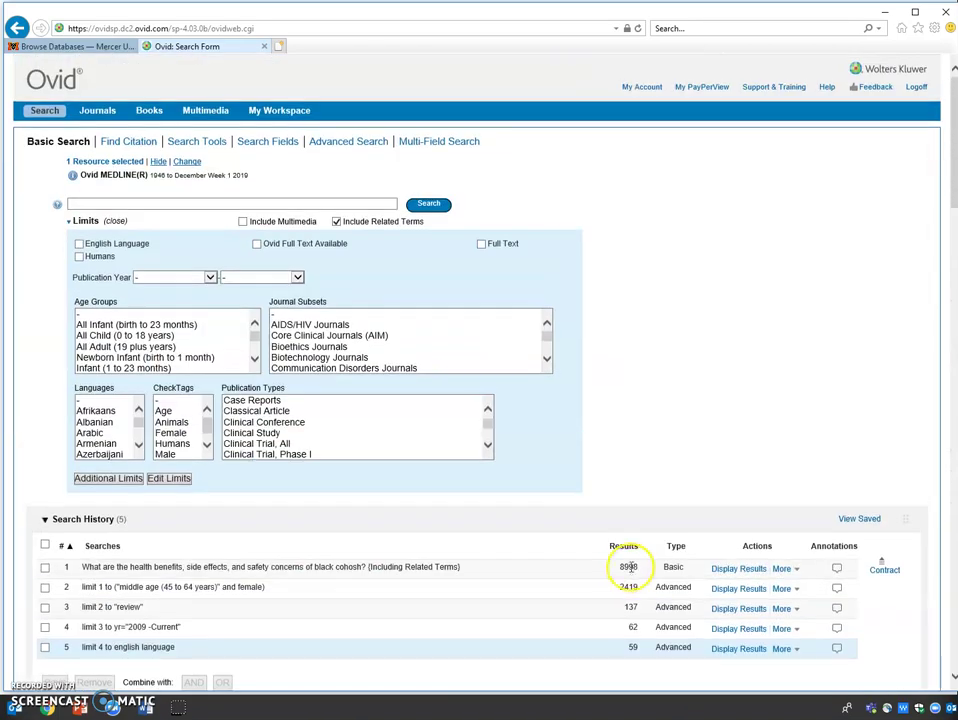